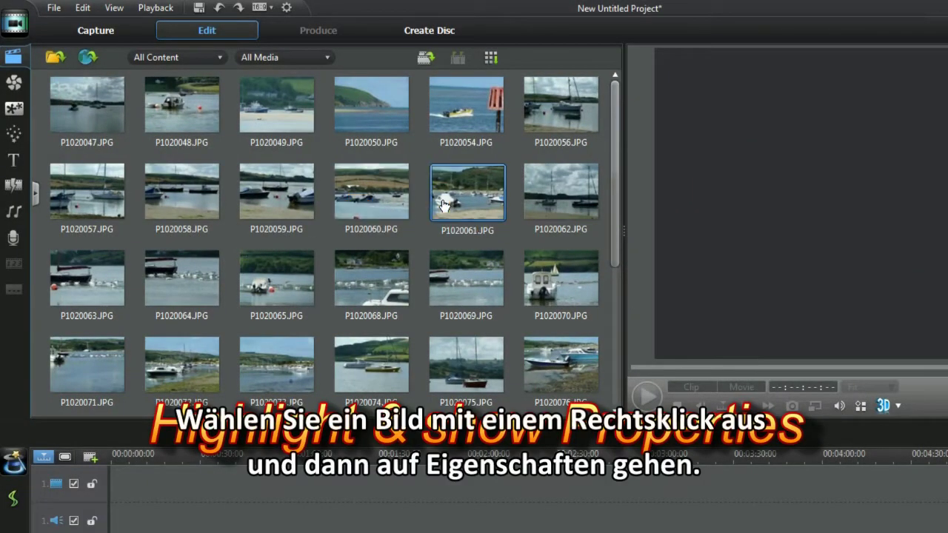
- Check the file details of photo P1020061, then close them
{"action": "right_click", "coordinate": [449, 202]}
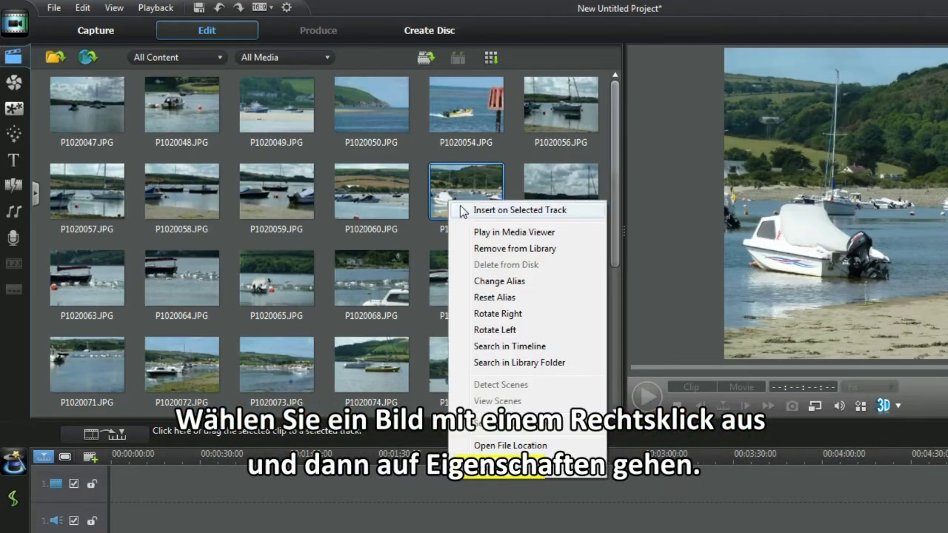
{"action": "left_click", "coordinate": [493, 423]}
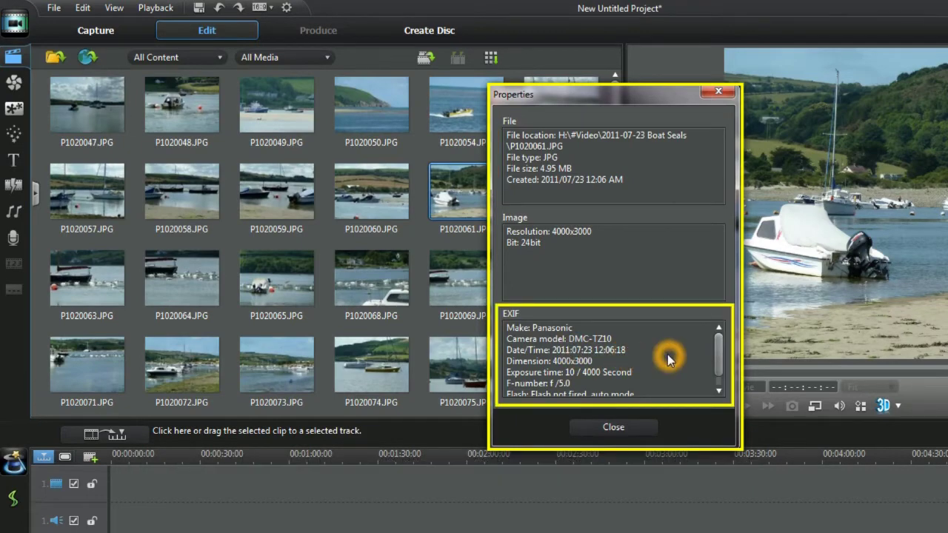
{"action": "left_click", "coordinate": [638, 432]}
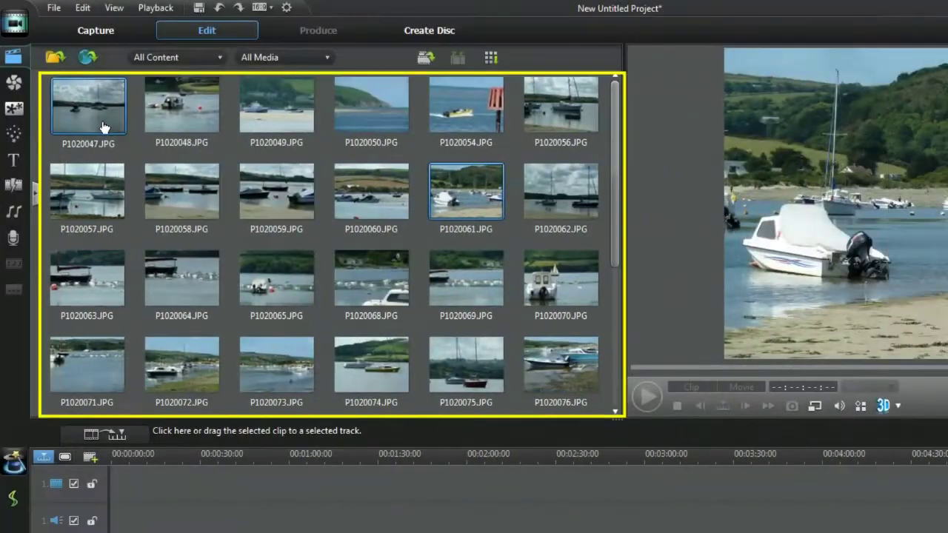
- Select photos P1020047 through P1020096 and drop them onto the video track
{"action": "left_click", "coordinate": [102, 125]}
{"action": "left_click", "coordinate": [619, 239]}
{"action": "left_click_drag", "start_coordinate": [620, 238], "coordinate": [619, 400]}
{"action": "left_click", "coordinate": [579, 393], "text": "shift"}
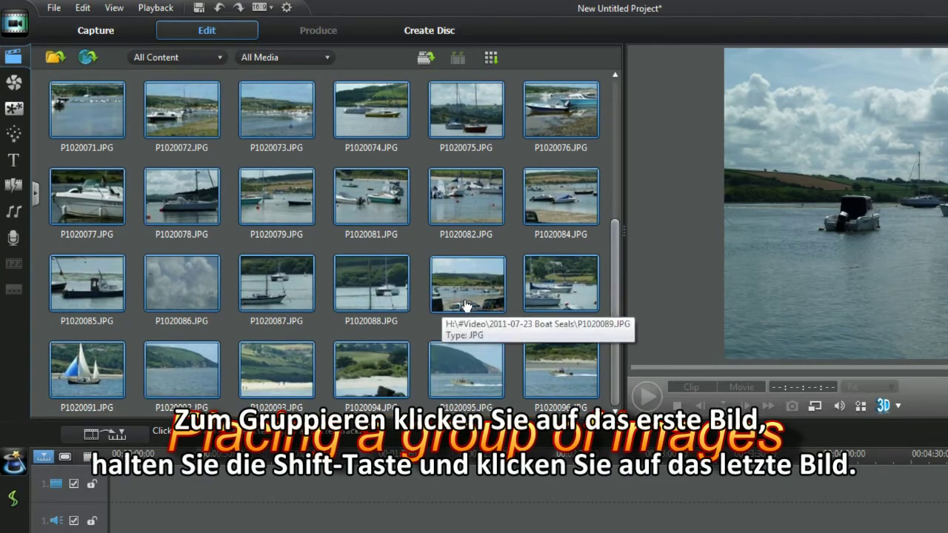
{"action": "left_click_drag", "start_coordinate": [467, 305], "coordinate": [108, 499]}
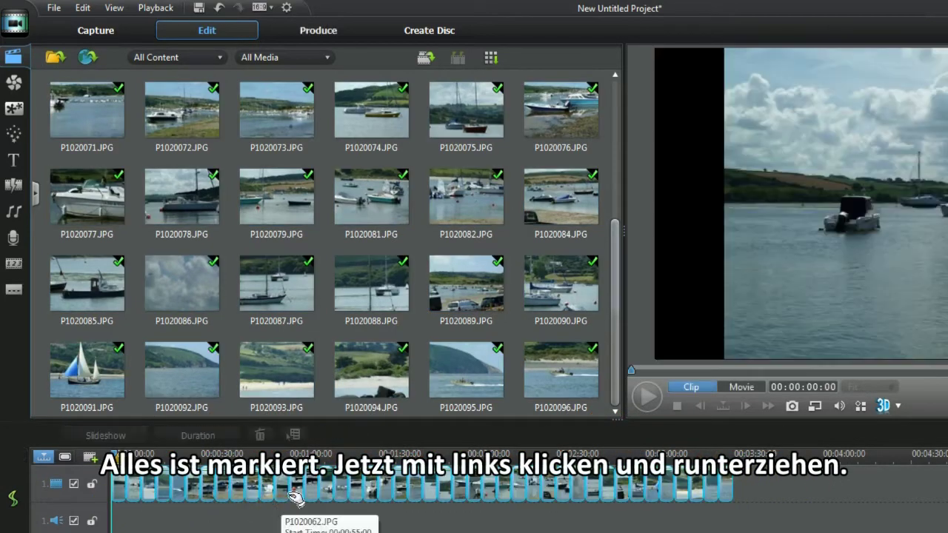
{"action": "left_click", "coordinate": [652, 491]}
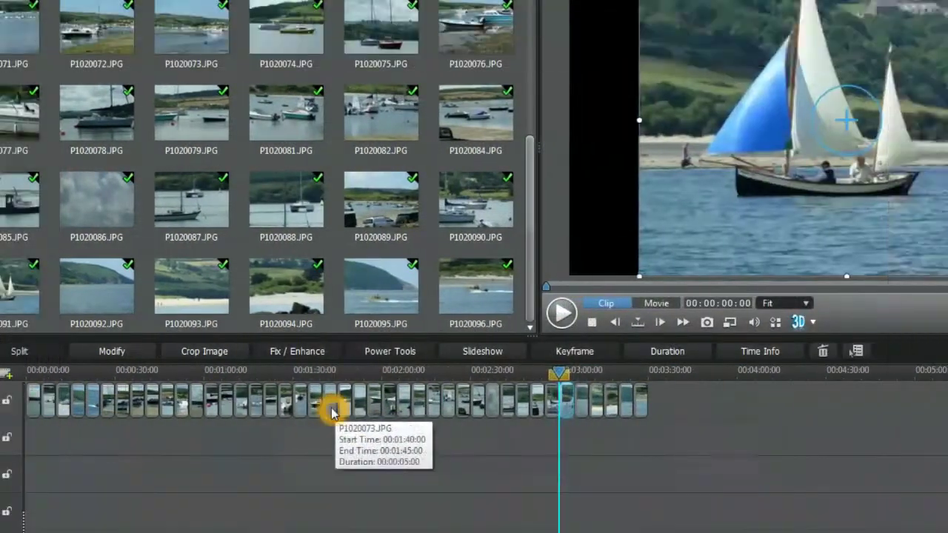
- Open the harbour clip in Crop Image and shift its 16:9 crop frame up and left
{"action": "left_click", "coordinate": [421, 492]}
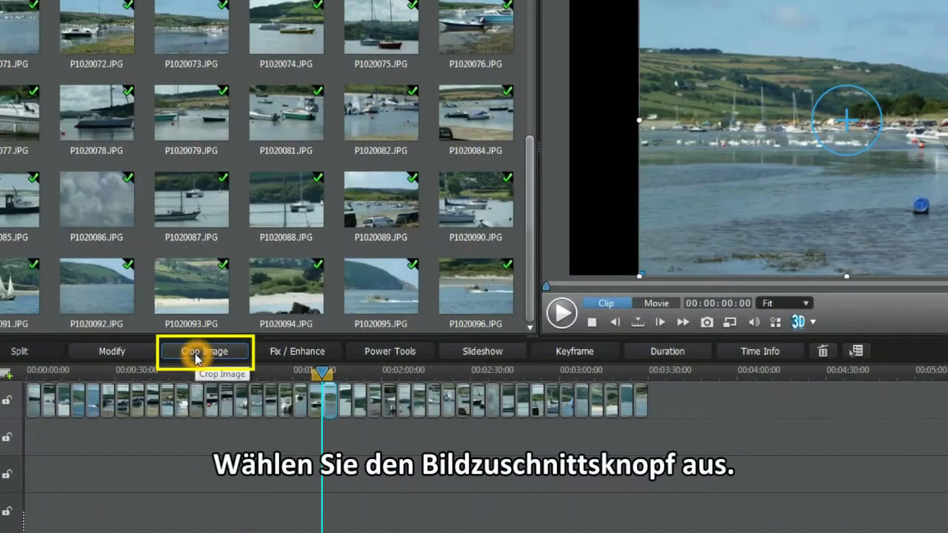
{"action": "left_click", "coordinate": [197, 357]}
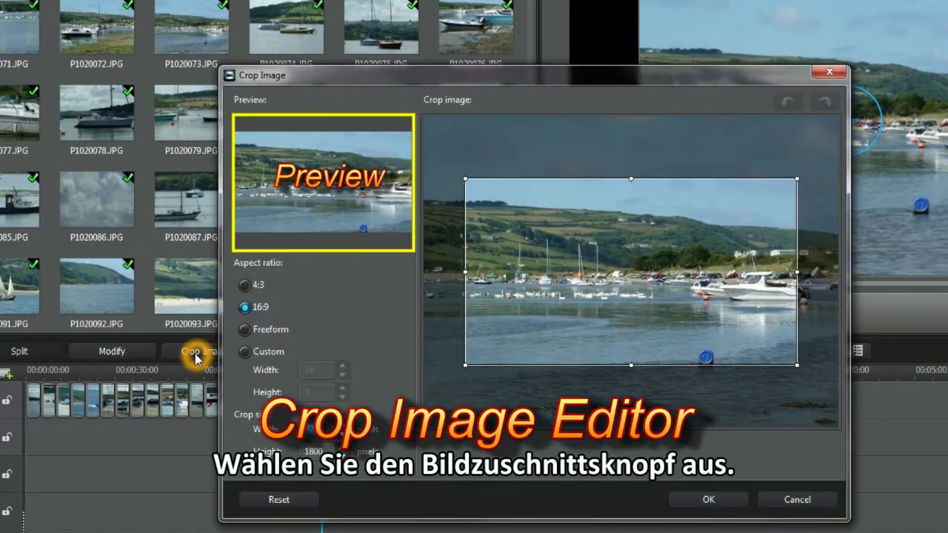
{"action": "left_click_drag", "start_coordinate": [649, 290], "coordinate": [615, 306]}
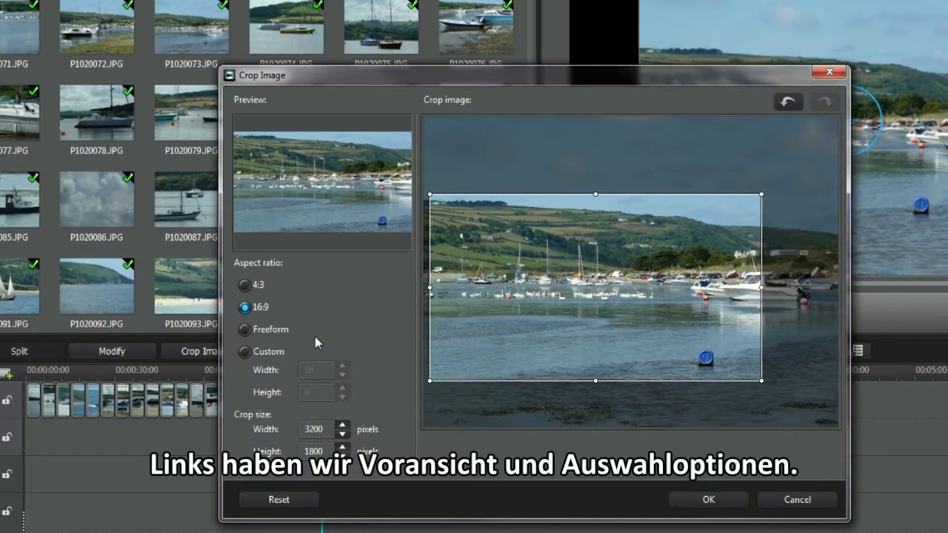
- Try a 4:3 crop, moving the frame up-left and shrinking it from the top-right corner
{"action": "left_click", "coordinate": [248, 310]}
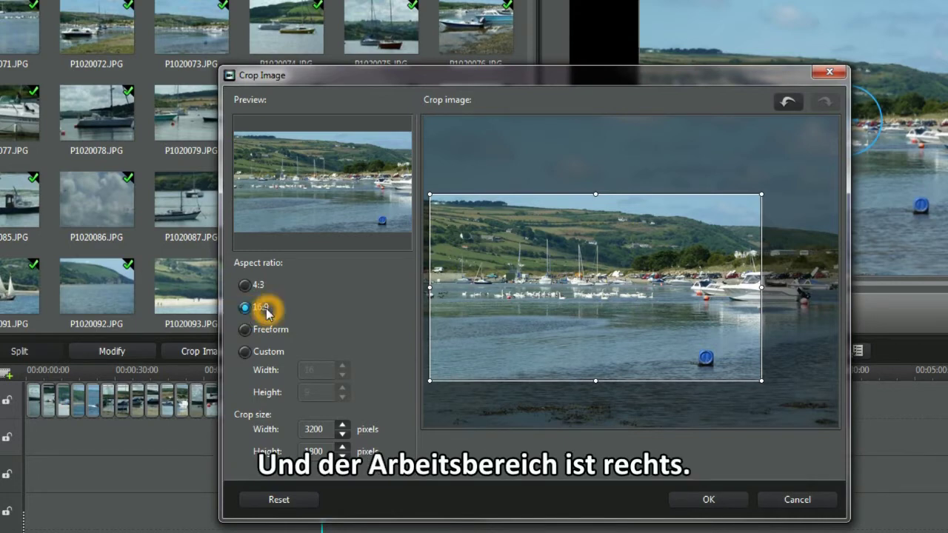
{"action": "left_click", "coordinate": [245, 286]}
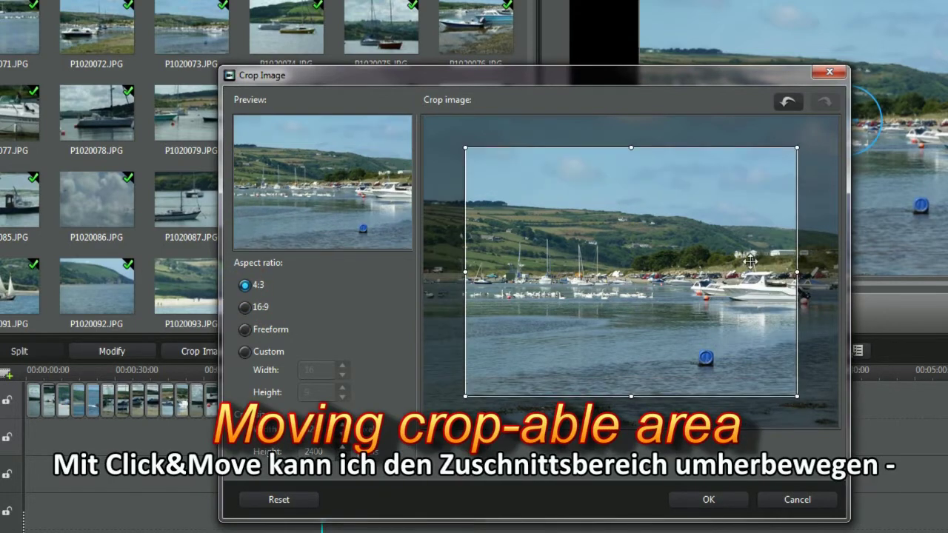
{"action": "left_click_drag", "start_coordinate": [634, 299], "coordinate": [608, 290]}
{"action": "left_click_drag", "start_coordinate": [770, 138], "coordinate": [663, 213]}
{"action": "left_click_drag", "start_coordinate": [553, 294], "coordinate": [559, 264]}
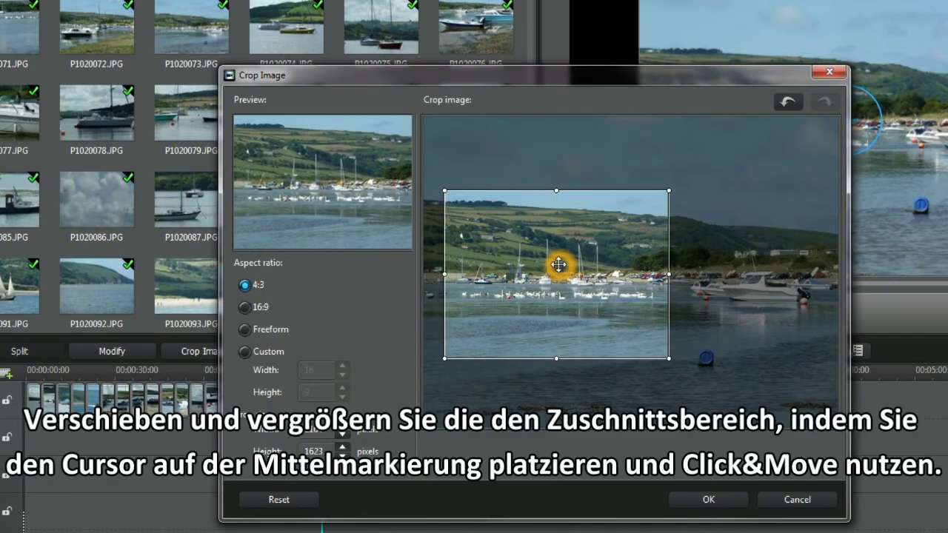
- Return to 16:9 and enlarge the crop frame to about 3371 × 1896 pixels
{"action": "left_click", "coordinate": [246, 308]}
{"action": "left_click", "coordinate": [706, 291]}
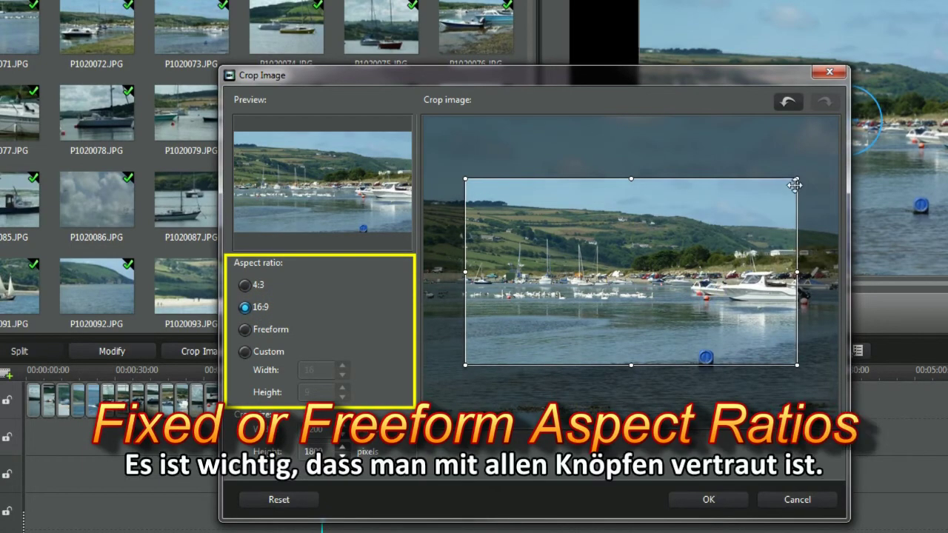
{"action": "mouse_move", "coordinate": [798, 180]}
{"action": "left_mouse_down"}
{"action": "mouse_move", "coordinate": [739, 224]}
{"action": "mouse_move", "coordinate": [815, 175]}
{"action": "left_mouse_up"}
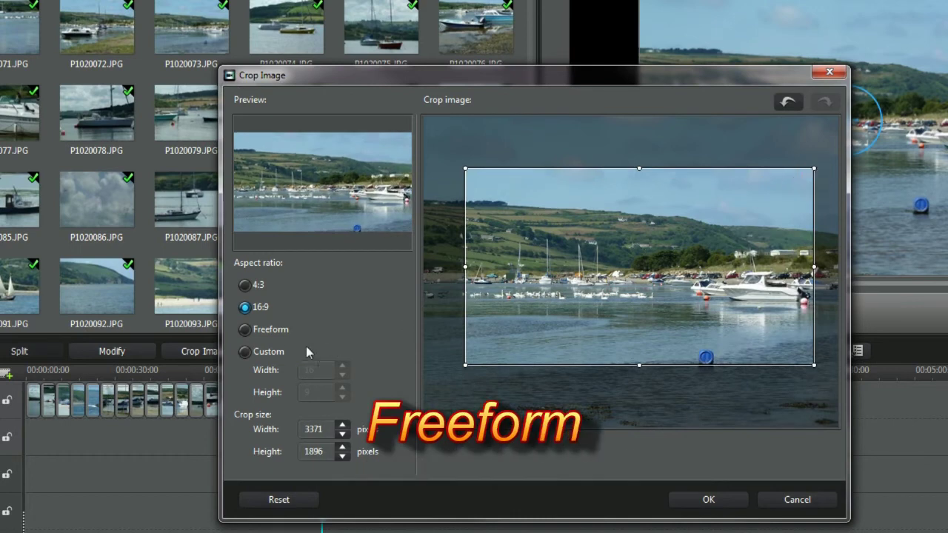
{"action": "left_click", "coordinate": [244, 329]}
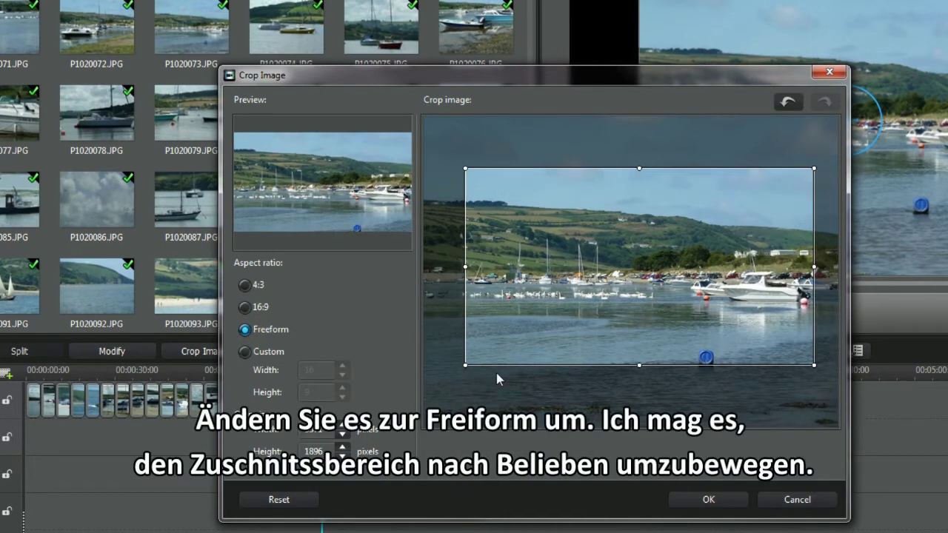
- Reshape the freeform crop from its bottom edge and bottom-left corner, then relock to 16:9
{"action": "left_click_drag", "start_coordinate": [639, 366], "coordinate": [641, 317]}
{"action": "left_click_drag", "start_coordinate": [466, 317], "coordinate": [440, 366]}
{"action": "left_click", "coordinate": [252, 307]}
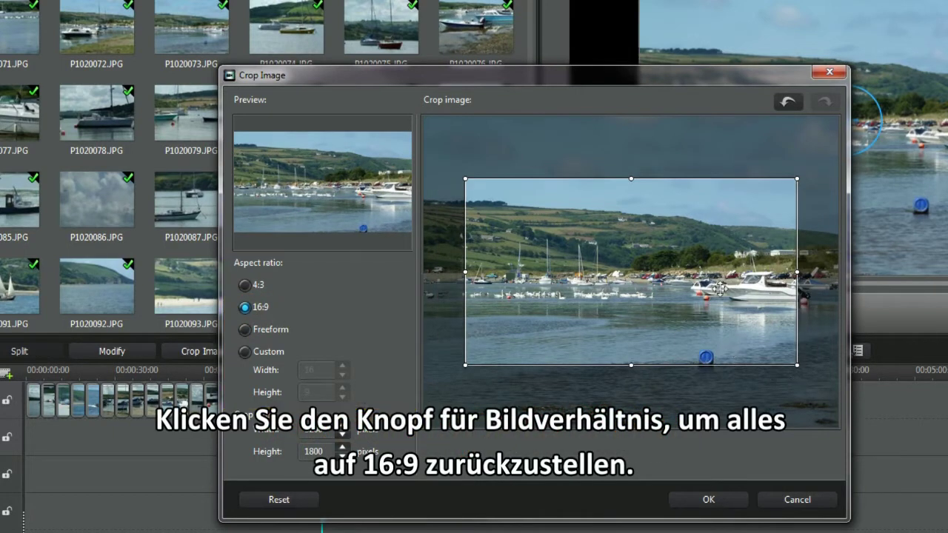
- Resize and reposition the 16:9 crop to 3664 × 2061 pixels over the boats
{"action": "left_click_drag", "start_coordinate": [798, 365], "coordinate": [715, 318]}
{"action": "left_click_drag", "start_coordinate": [589, 258], "coordinate": [551, 276]}
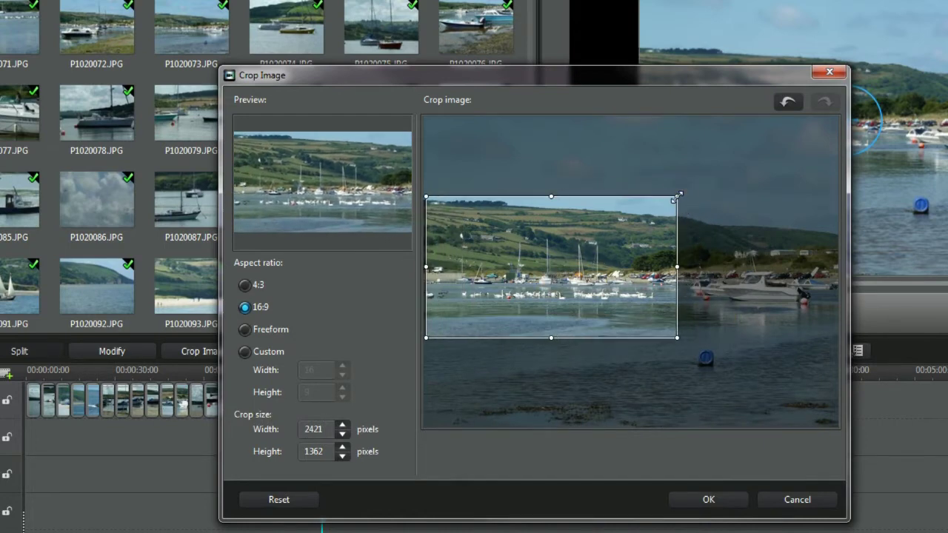
{"action": "left_click_drag", "start_coordinate": [677, 197], "coordinate": [806, 261]}
{"action": "left_click_drag", "start_coordinate": [662, 261], "coordinate": [672, 270]}
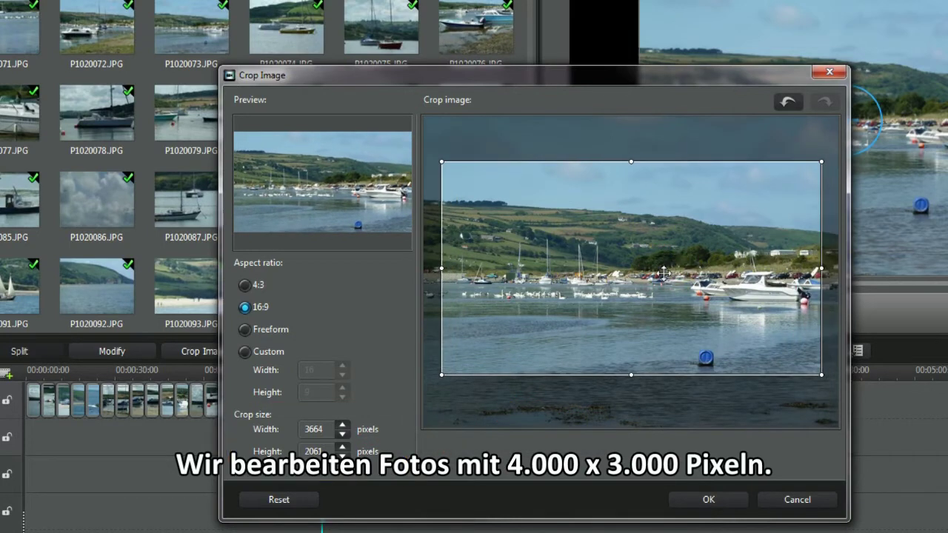
{"action": "left_click", "coordinate": [616, 358]}
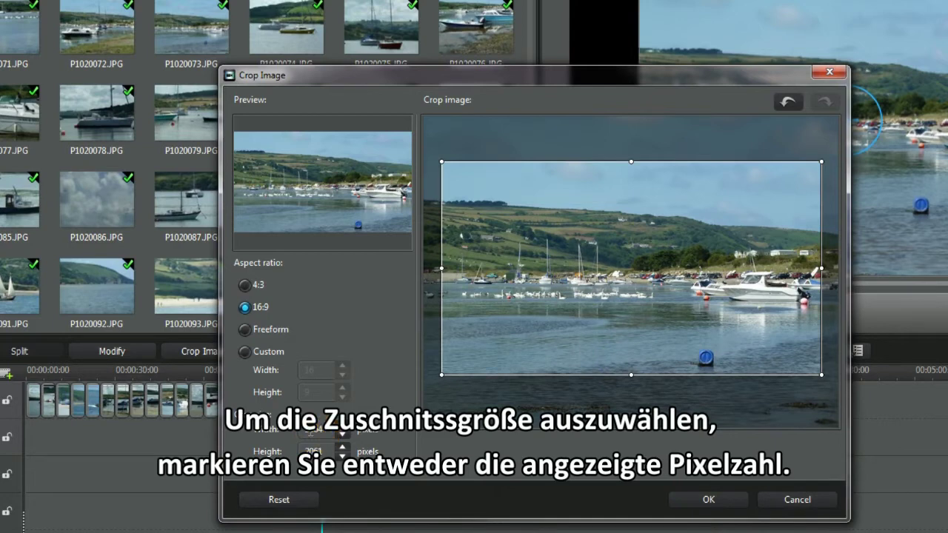
- Set the crop width to 2500 pixels and move the frame lower on the photo
{"action": "left_click_drag", "start_coordinate": [304, 436], "coordinate": [323, 430]}
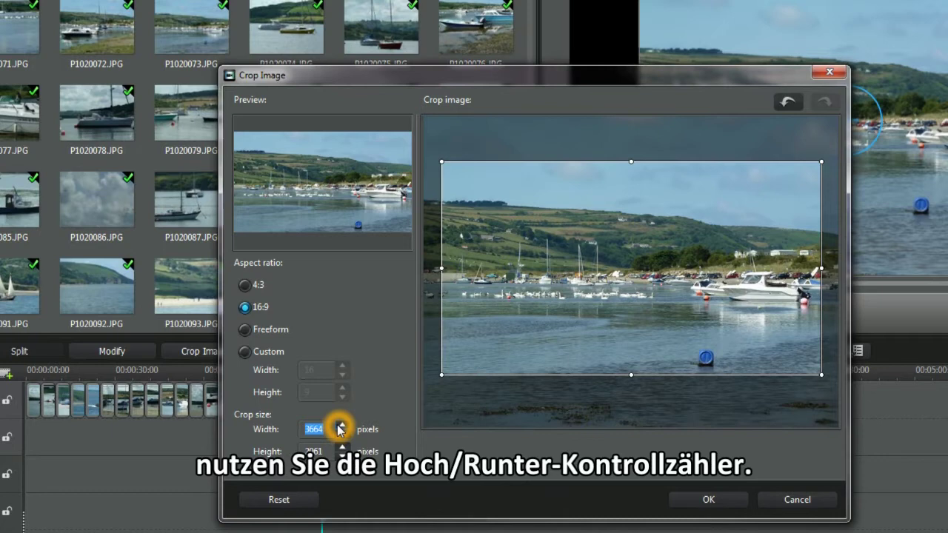
{"action": "type", "text": "2500"}
{"action": "left_click", "coordinate": [343, 428]}
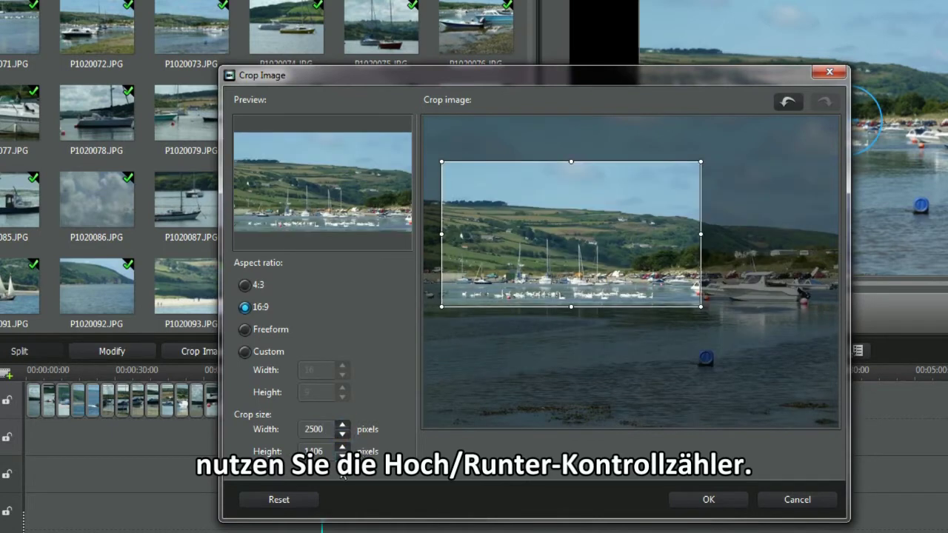
{"action": "left_click_drag", "start_coordinate": [569, 257], "coordinate": [563, 296]}
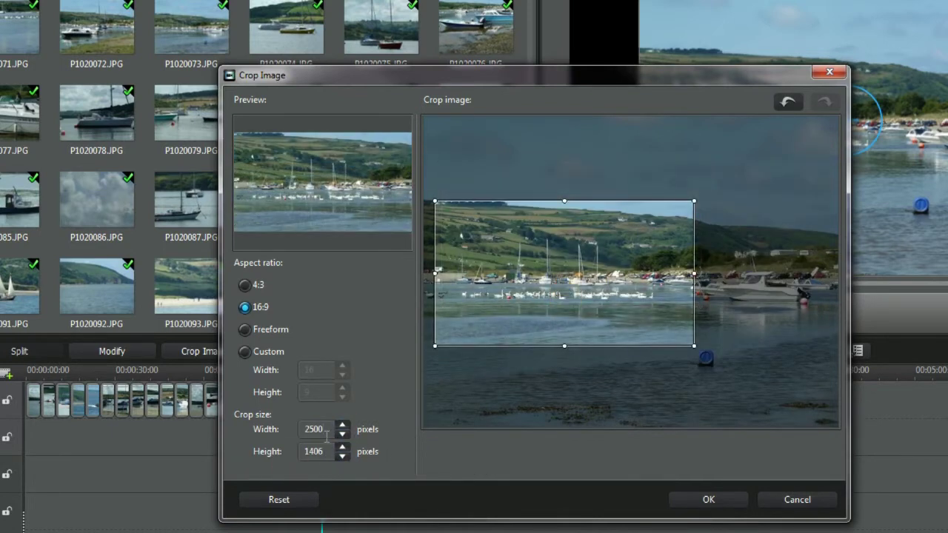
- Try a 1920 width and the Custom ratio, ending at a 3200 × 1800 16:9 frame
{"action": "type", "text": "1920"}
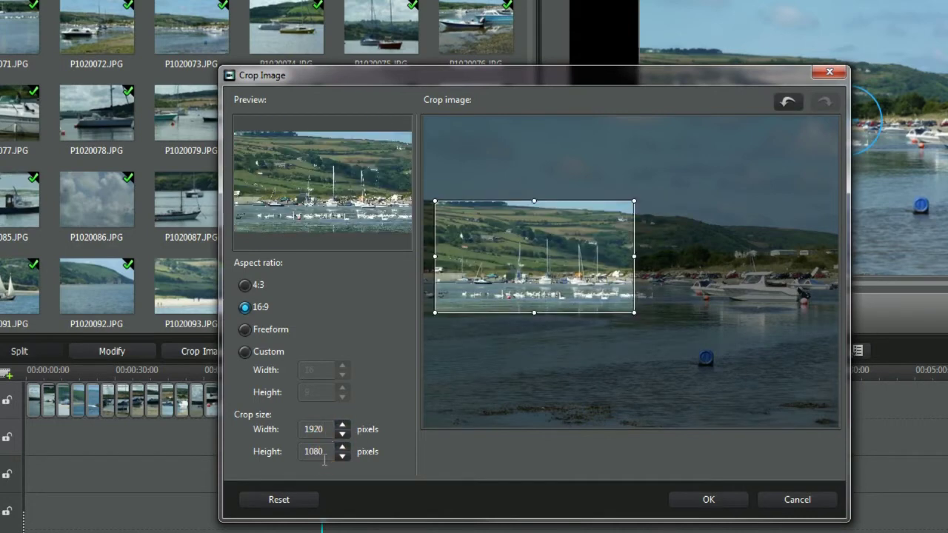
{"action": "left_click_drag", "start_coordinate": [534, 264], "coordinate": [565, 282]}
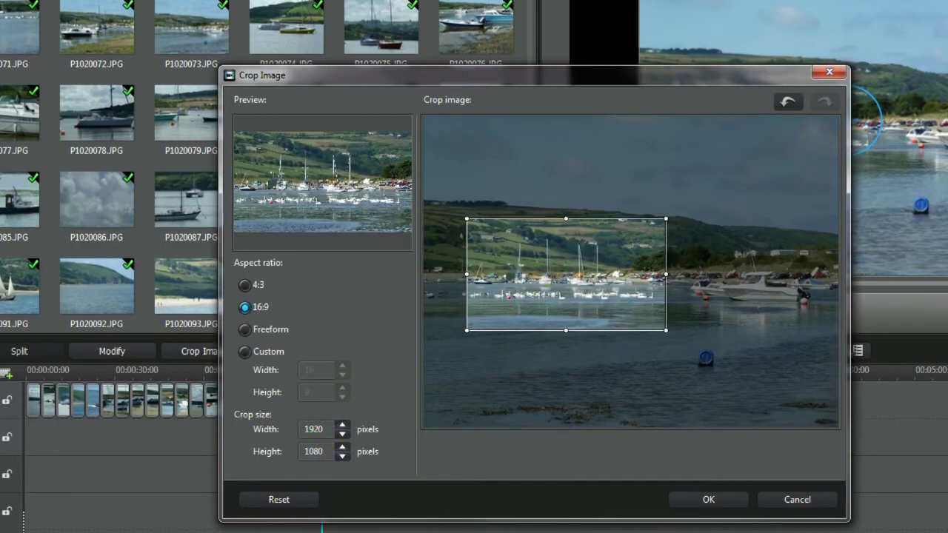
{"action": "left_click", "coordinate": [246, 353]}
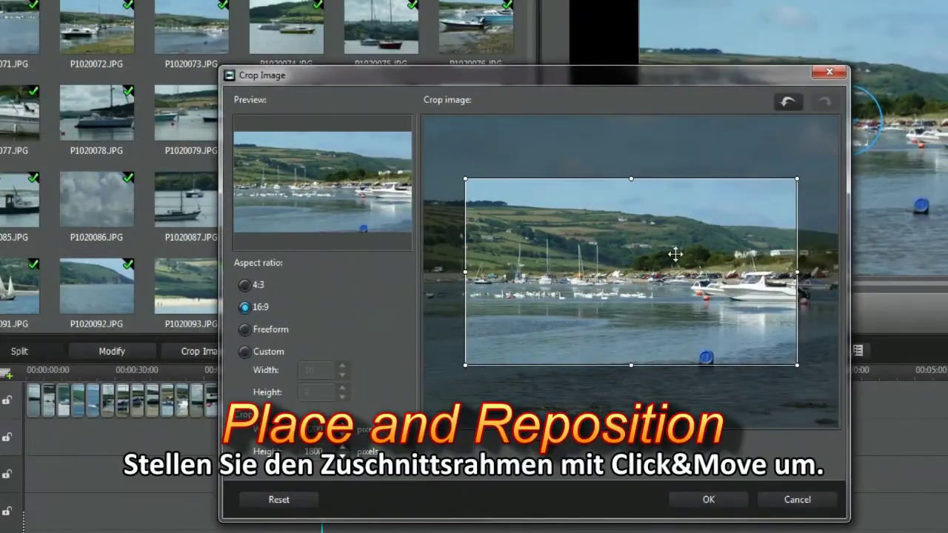
{"action": "left_click", "coordinate": [711, 363]}
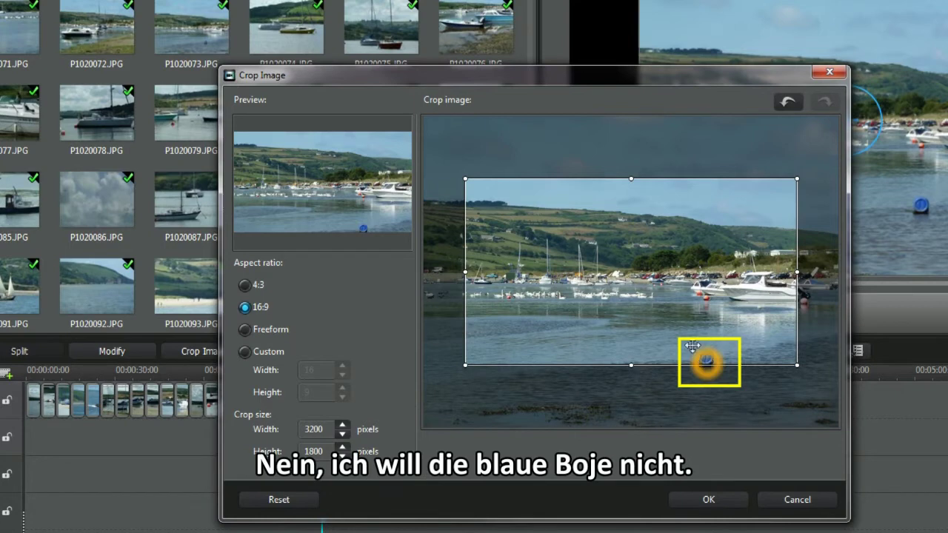
- Move the crop away from the buoy, widen it to about 3785 × 2129, and apply
{"action": "left_click_drag", "start_coordinate": [631, 311], "coordinate": [596, 290]}
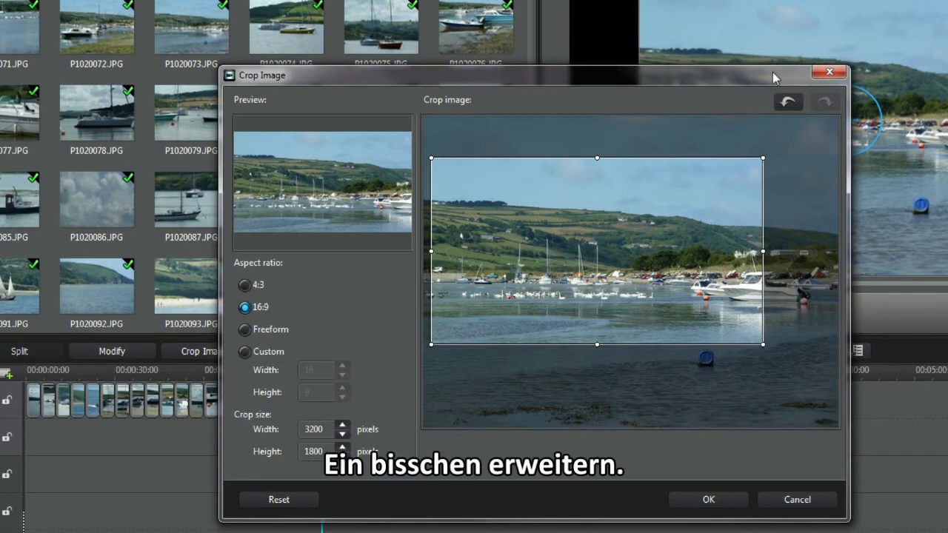
{"action": "left_click_drag", "start_coordinate": [762, 160], "coordinate": [813, 148]}
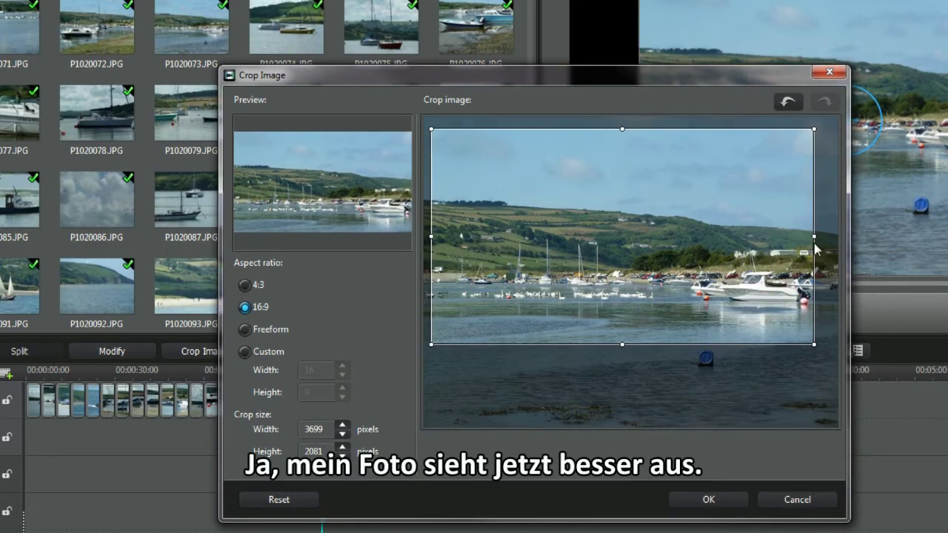
{"action": "left_click_drag", "start_coordinate": [814, 237], "coordinate": [823, 237]}
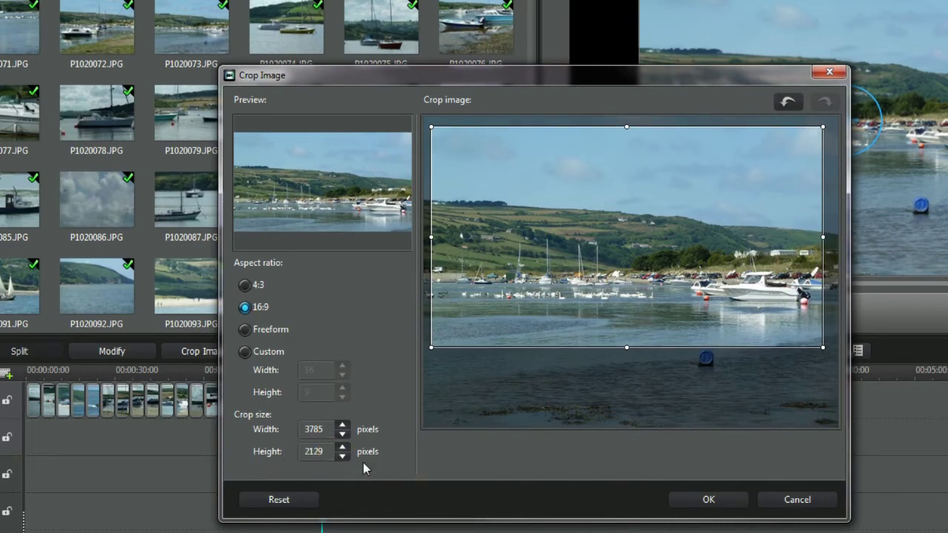
{"action": "left_click", "coordinate": [697, 506]}
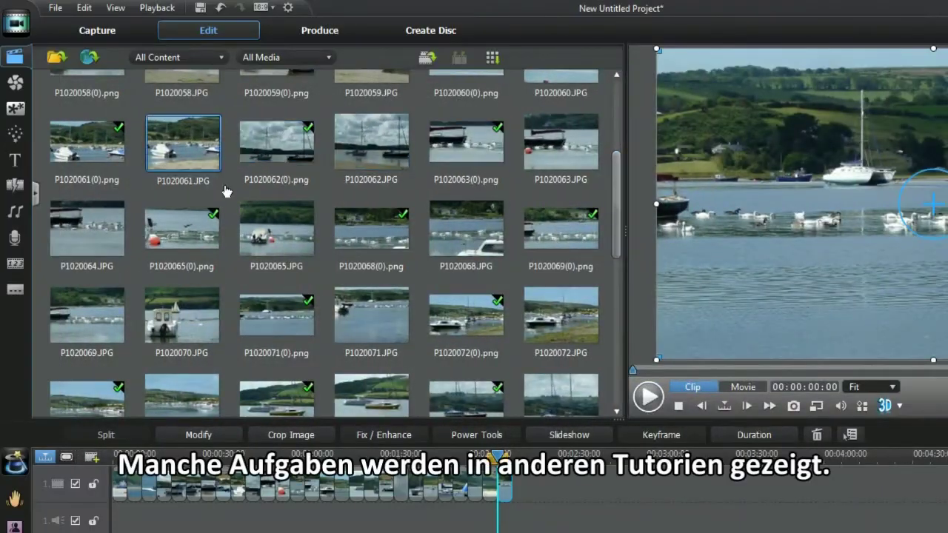
- Open the Transition Room once the cropped PNG finishes importing
{"action": "left_click", "coordinate": [16, 187]}
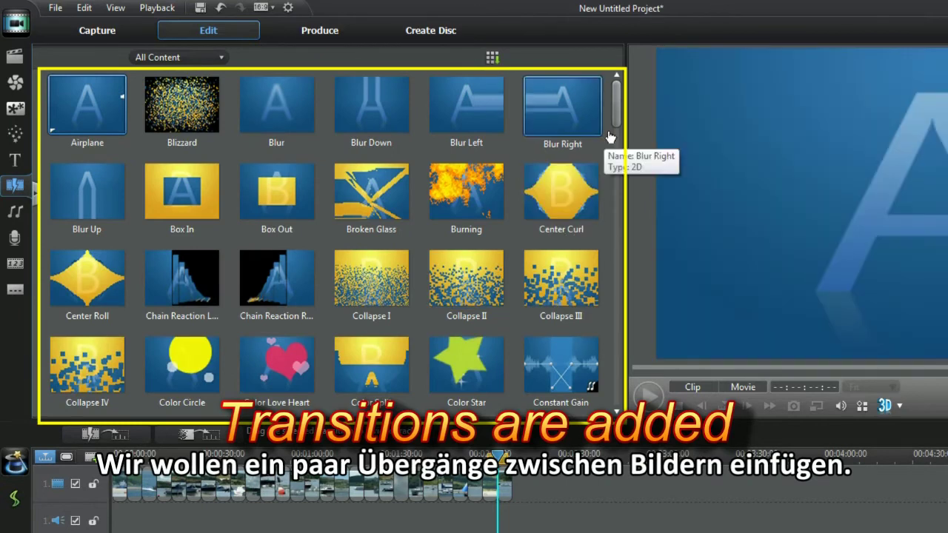
- Place the Dissolve Fine transition between two clips on the video track
{"action": "left_click_drag", "start_coordinate": [620, 115], "coordinate": [620, 128]}
{"action": "scroll", "coordinate": [620, 144], "scroll_direction": "down", "scroll_amount": 2}
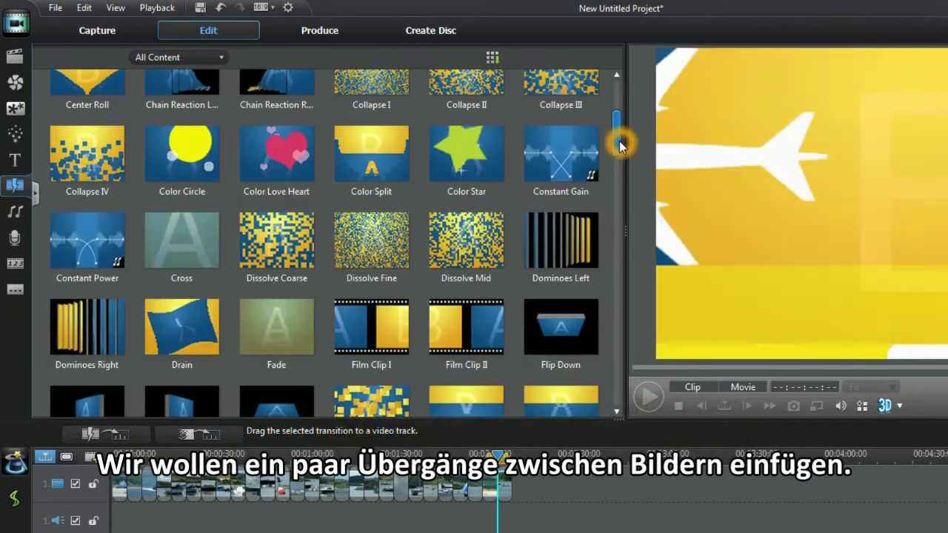
{"action": "left_click_drag", "start_coordinate": [363, 236], "coordinate": [131, 484]}
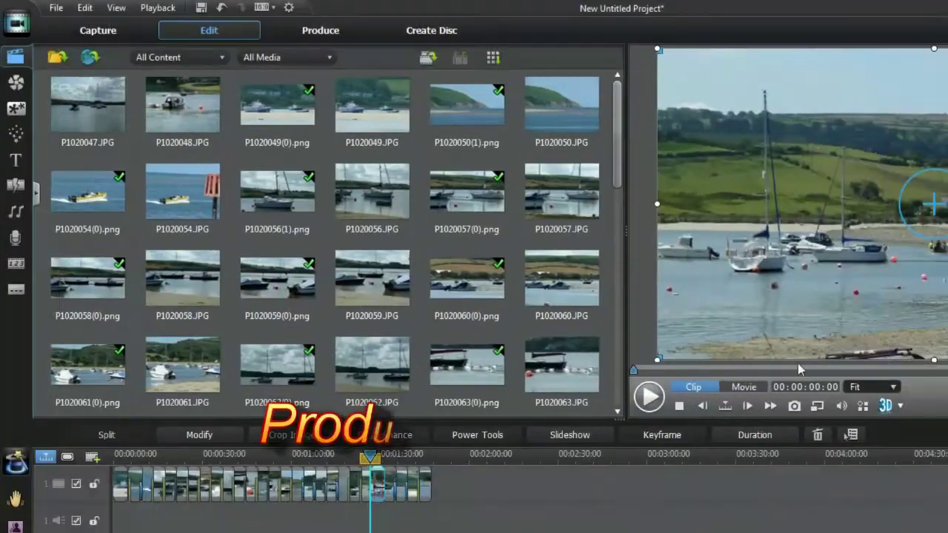
{"action": "left_click", "coordinate": [331, 39]}
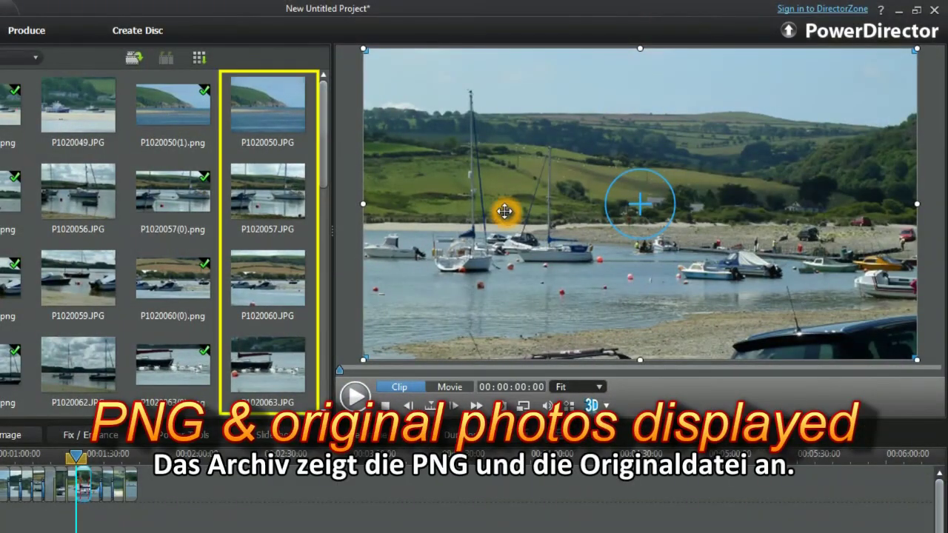
{"action": "left_click", "coordinate": [141, 488]}
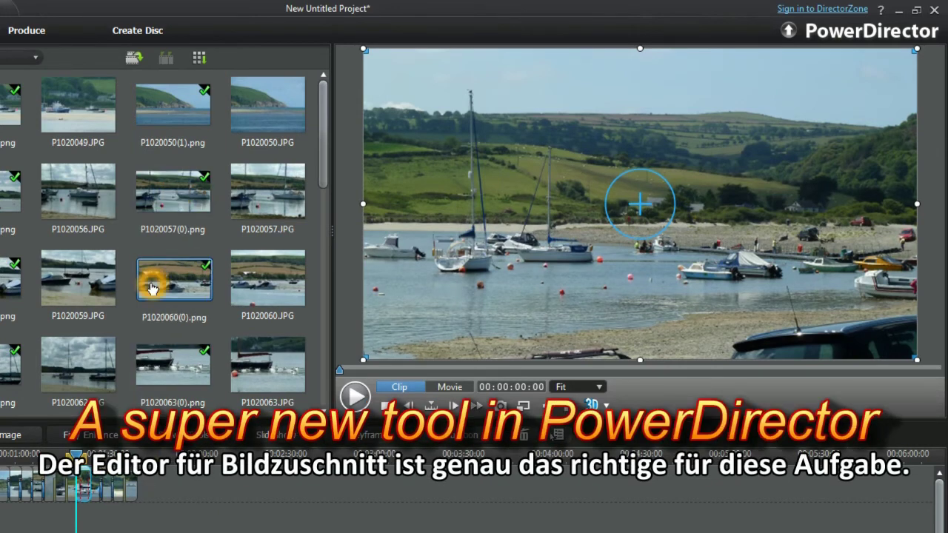
{"action": "left_click", "coordinate": [400, 328]}
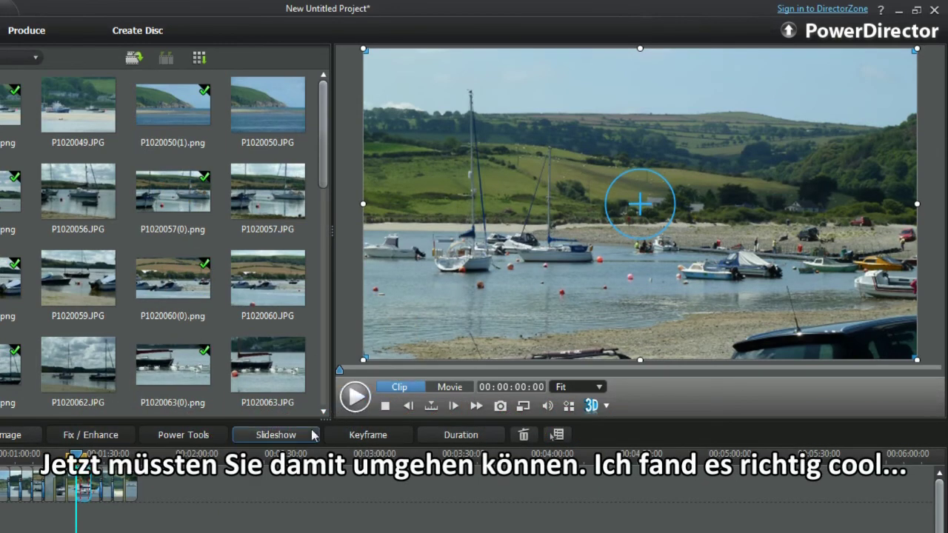